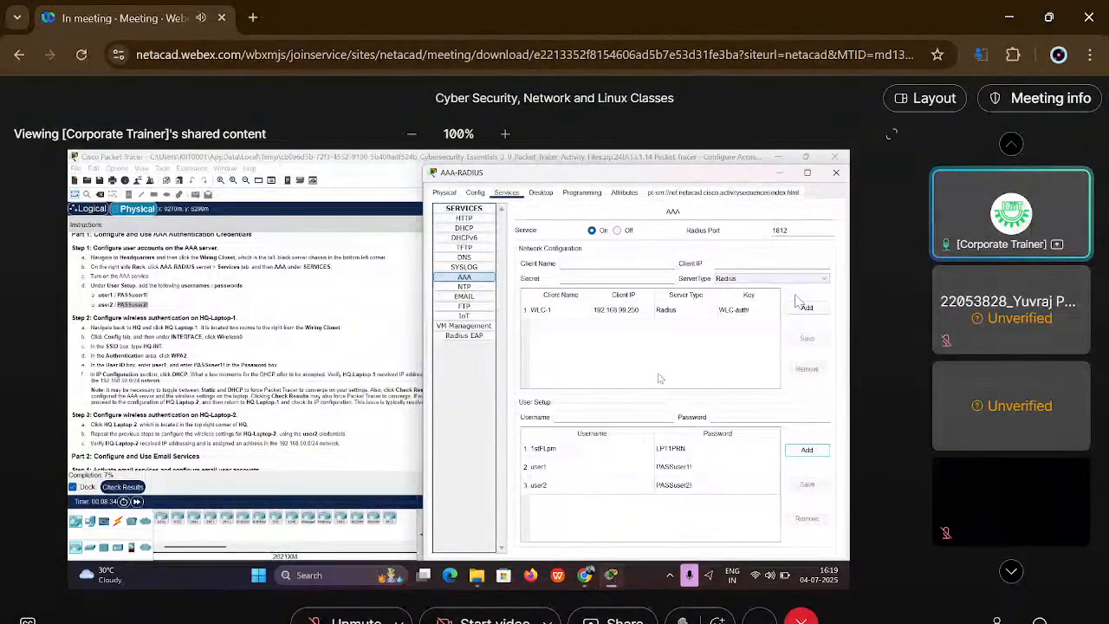
Step: Lower the computer's audio volume to below 48 while the shared meeting content stays open
{"action": "key", "text": "XF86AudioMute"}
{"action": "key", "text": "XF86AudioLowerVolume"}
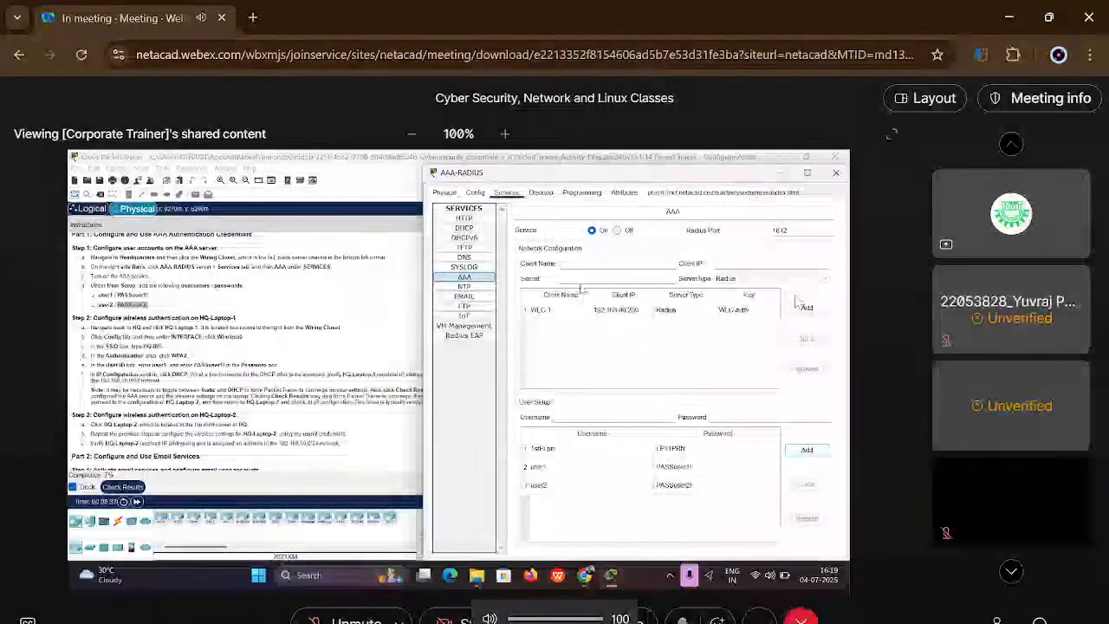
{"action": "key", "text": "XF86AudioLowerVolume"}
{"action": "key", "text": "XF86AudioLowerVolume"}
{"action": "key", "text": "XF86AudioLowerVolume"}
{"action": "key", "text": "XF86AudioLowerVolume"}
{"action": "key", "text": "XF86AudioLowerVolume"}
{"action": "key", "text": "XF86AudioLowerVolume"}
{"action": "key", "text": "XF86AudioLowerVolume"}
{"action": "key", "text": "XF86AudioLowerVolume"}
{"action": "key", "text": "XF86AudioLowerVolume"}
{"action": "key", "text": "XF86AudioLowerVolume"}
{"action": "key", "text": "XF86AudioLowerVolume"}
{"action": "key", "text": "XF86AudioLowerVolume"}
{"action": "key", "text": "XF86AudioLowerVolume"}
{"action": "key", "text": "XF86AudioLowerVolume"}
{"action": "key", "text": "XF86AudioLowerVolume"}
{"action": "key", "text": "XF86AudioLowerVolume"}
{"action": "key", "text": "XF86AudioLowerVolume"}
{"action": "key", "text": "XF86AudioLowerVolume"}
{"action": "key", "text": "XF86AudioLowerVolume"}
{"action": "key", "text": "XF86AudioLowerVolume"}
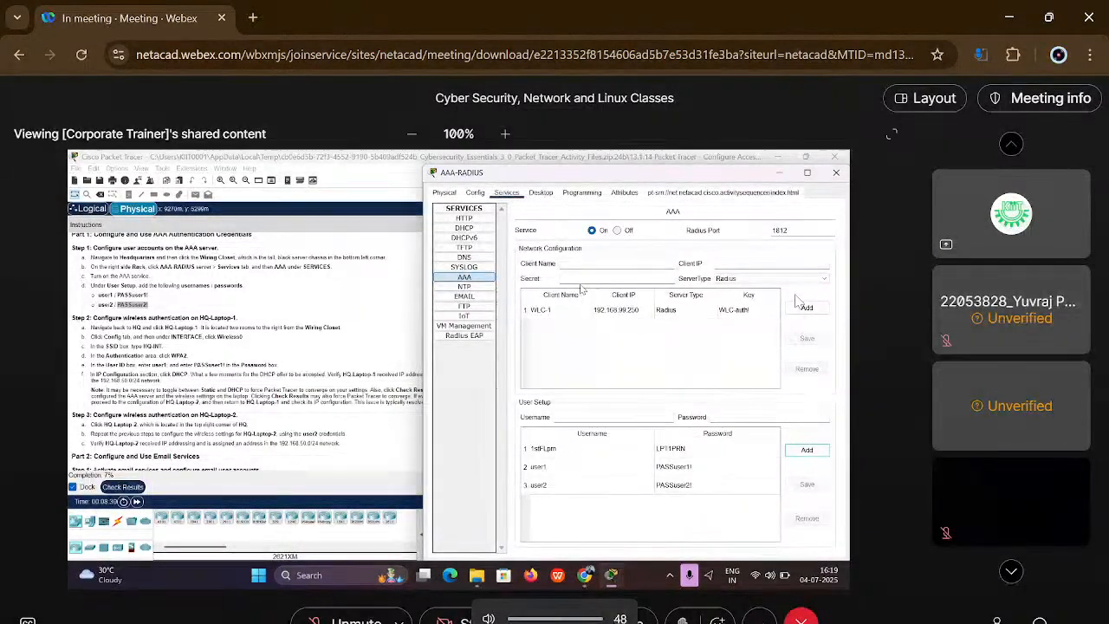
{"action": "key", "text": "XF86AudioLowerVolume"}
{"action": "key", "text": "XF86AudioLowerVolume"}
{"action": "key", "text": "XF86AudioLowerVolume"}
{"action": "key", "text": "XF86AudioLowerVolume"}
{"action": "key", "text": "XF86AudioLowerVolume"}
{"action": "key", "text": "XF86AudioLowerVolume"}
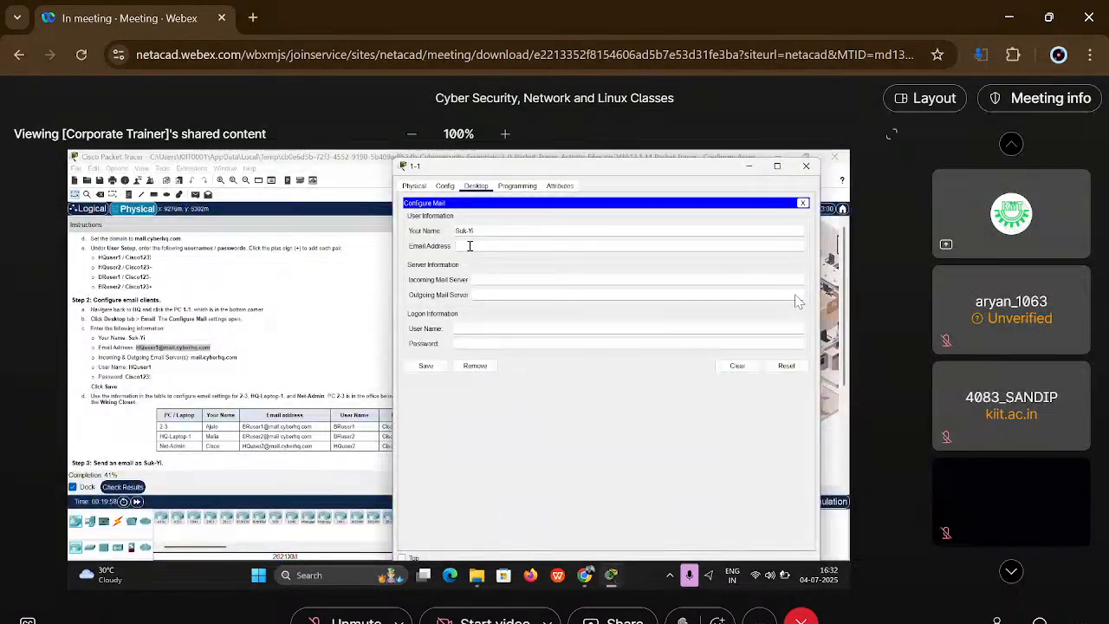
Step: Paste the copied e-mail address into the Email Address field of PC 1-1's mail configuration
{"action": "right_click", "coordinate": [467, 250]}
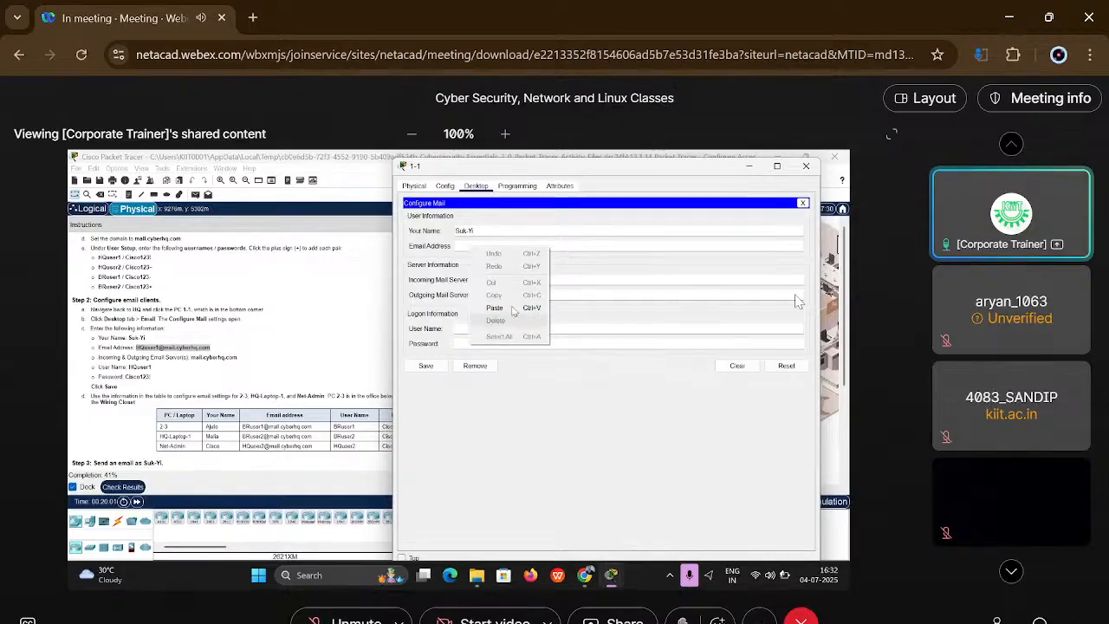
{"action": "left_click", "coordinate": [512, 310]}
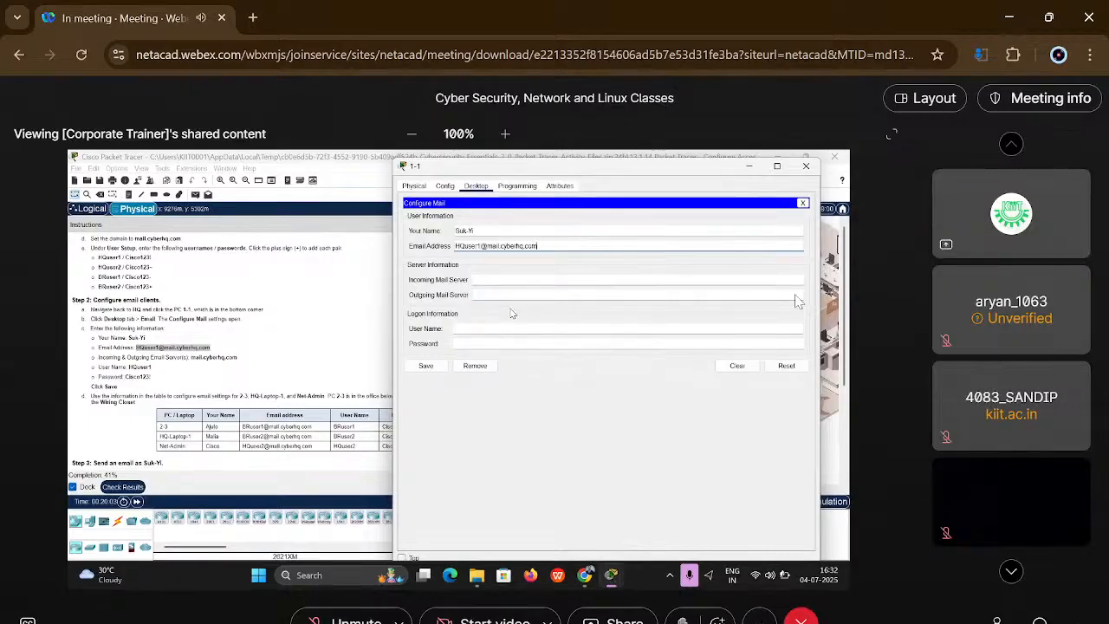
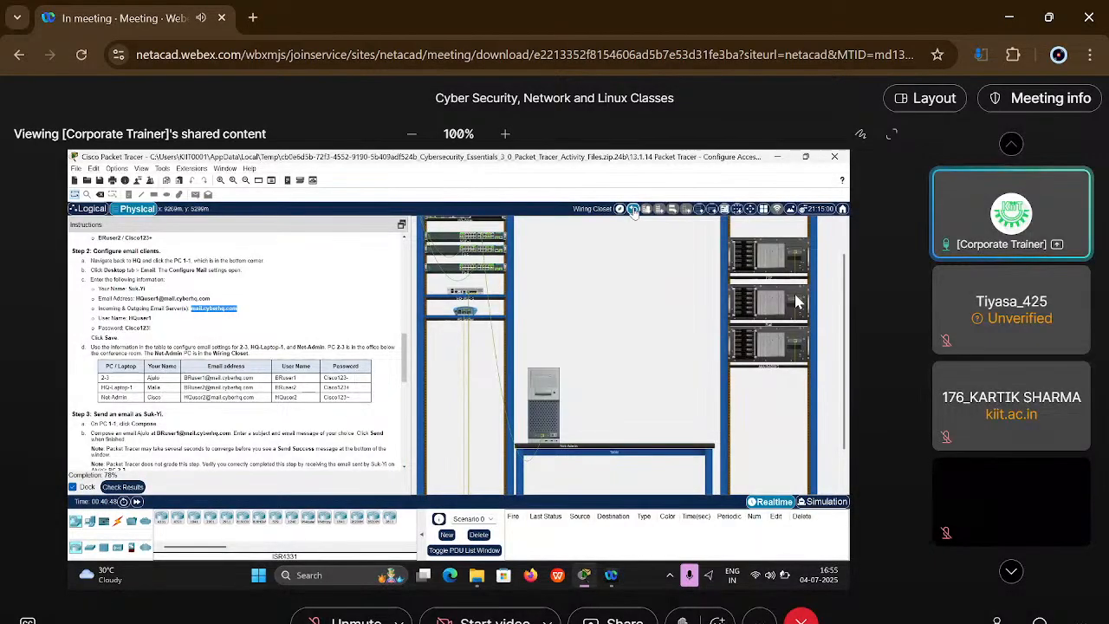
Step: Return from the Wiring Closet to the HQ building view in Packet Tracer's physical workspace
{"action": "left_click", "coordinate": [632, 210]}
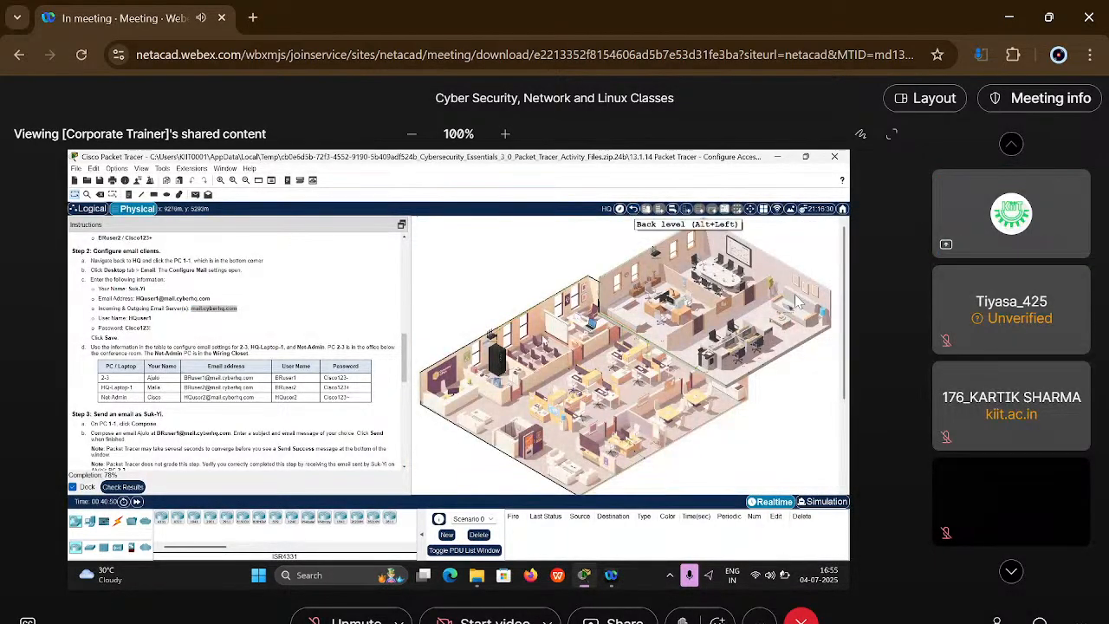